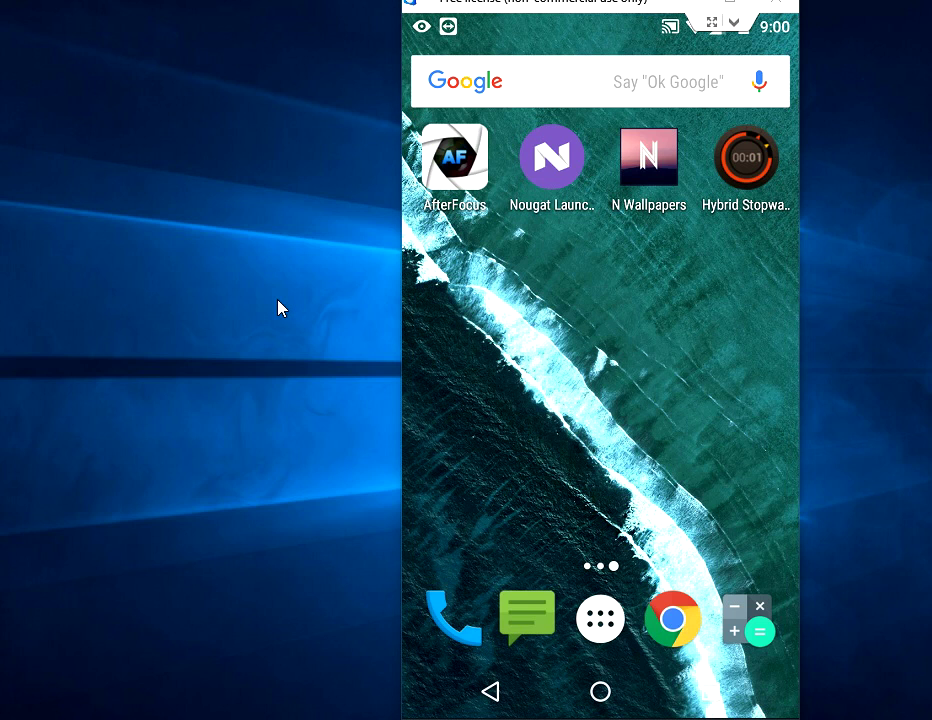
# Go from the app drawer through Settings and More to the Tethering & mobile hotspot page.
pyautogui.click(601, 630)
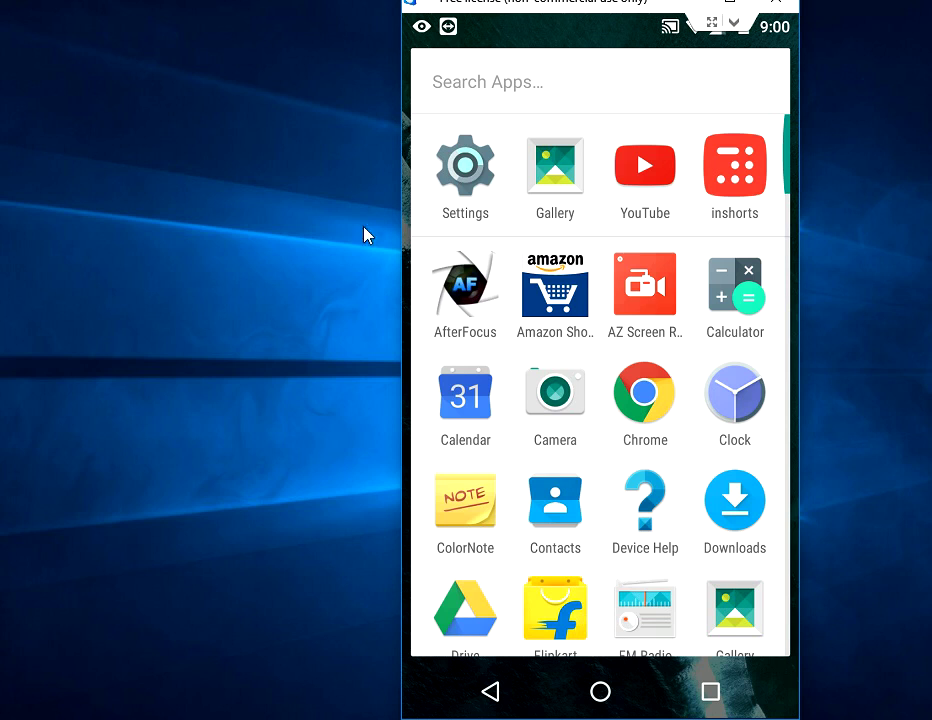
pyautogui.click(445, 162)
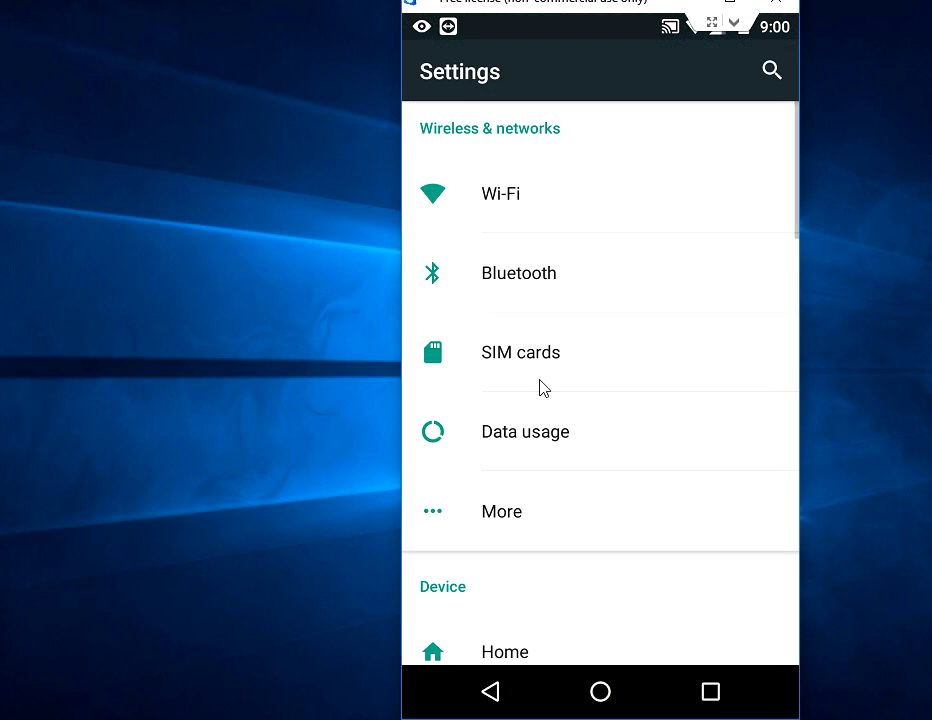
pyautogui.click(510, 522)
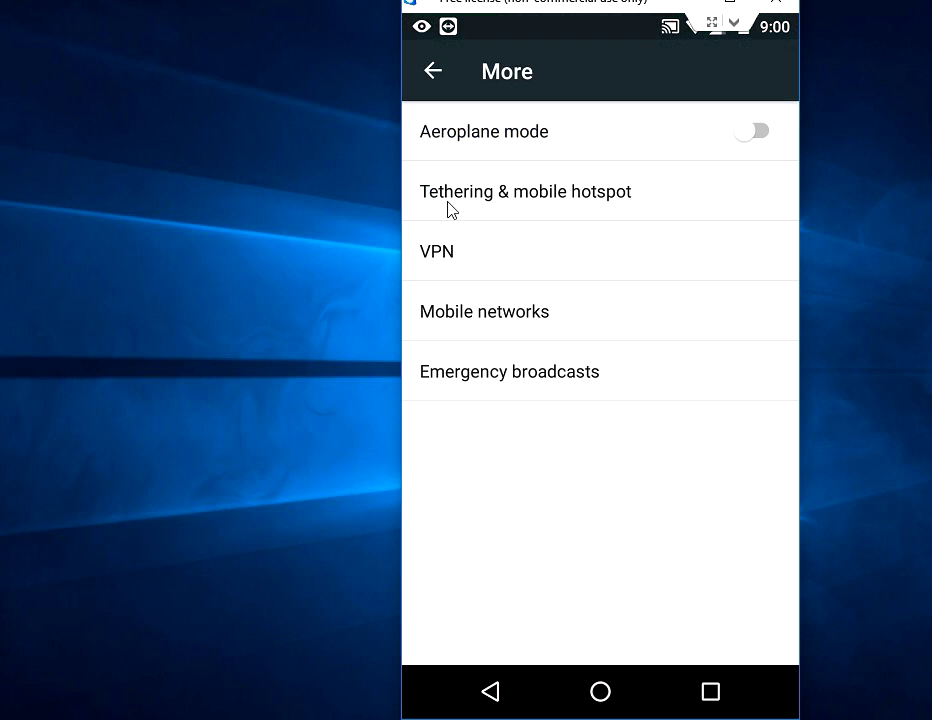
pyautogui.click(591, 200)
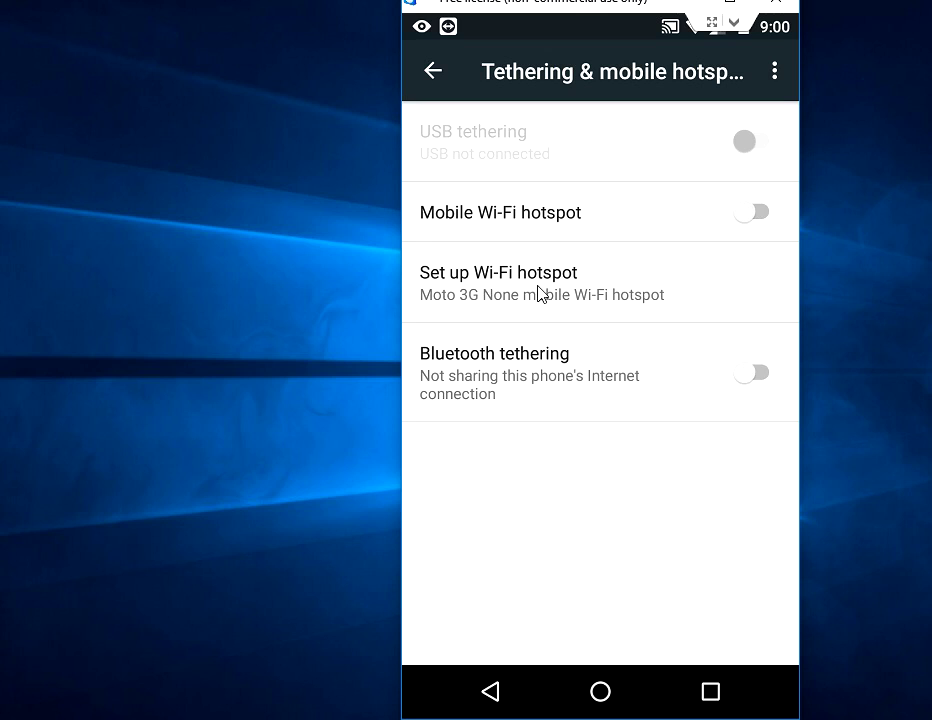
# Open Set up Wi-Fi hotspot for Moto 3G and expand the Security dropdown (None, WPA2 PSK).
pyautogui.click(487, 293)
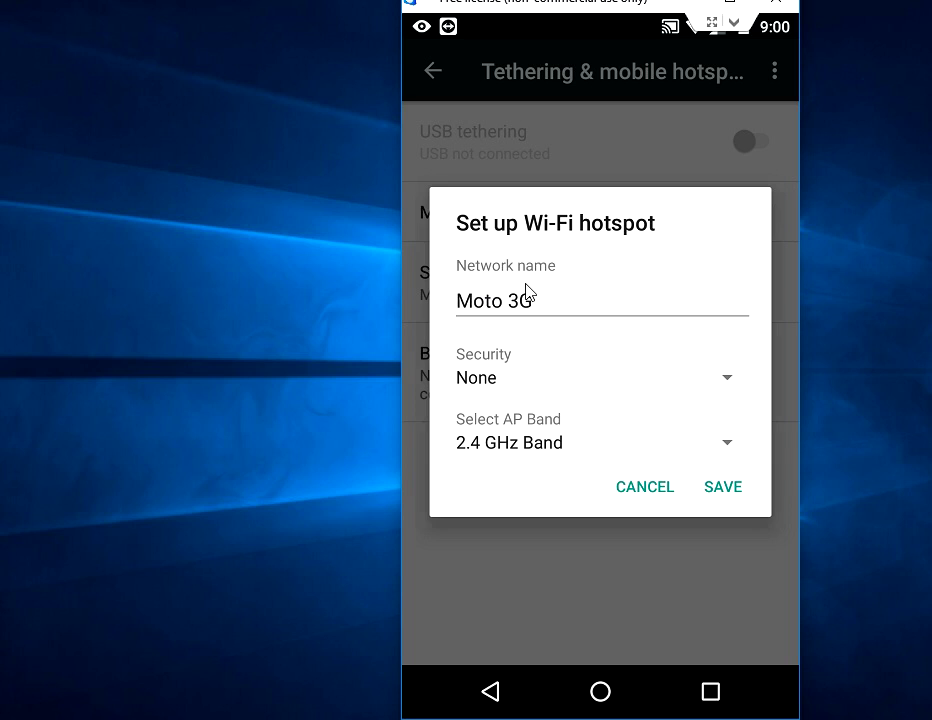
pyautogui.click(543, 306)
pyautogui.click(509, 378)
pyautogui.click(509, 376)
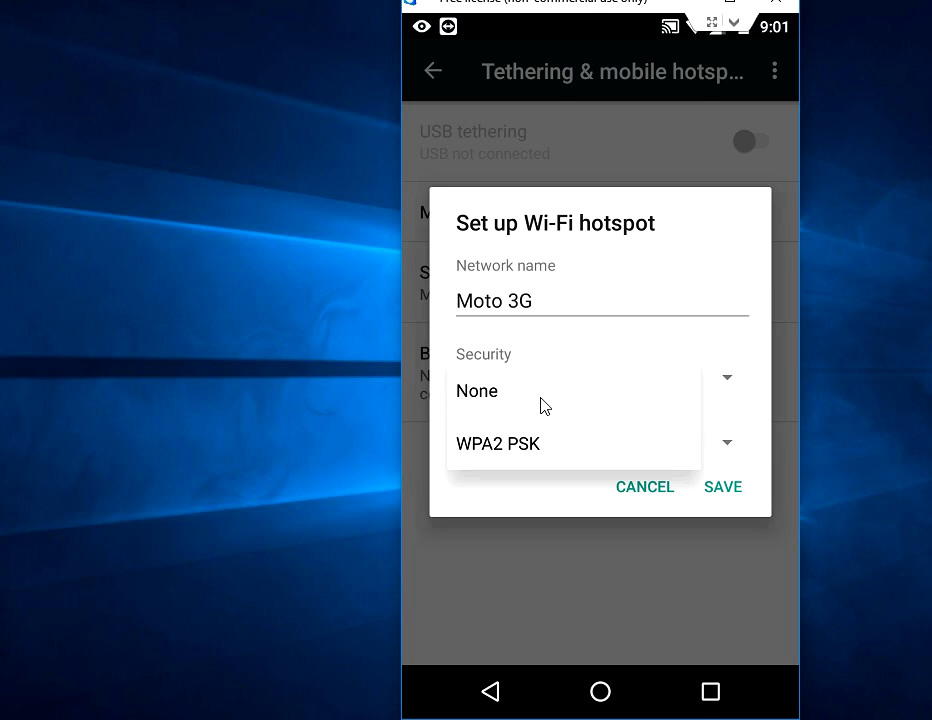
pyautogui.click(512, 445)
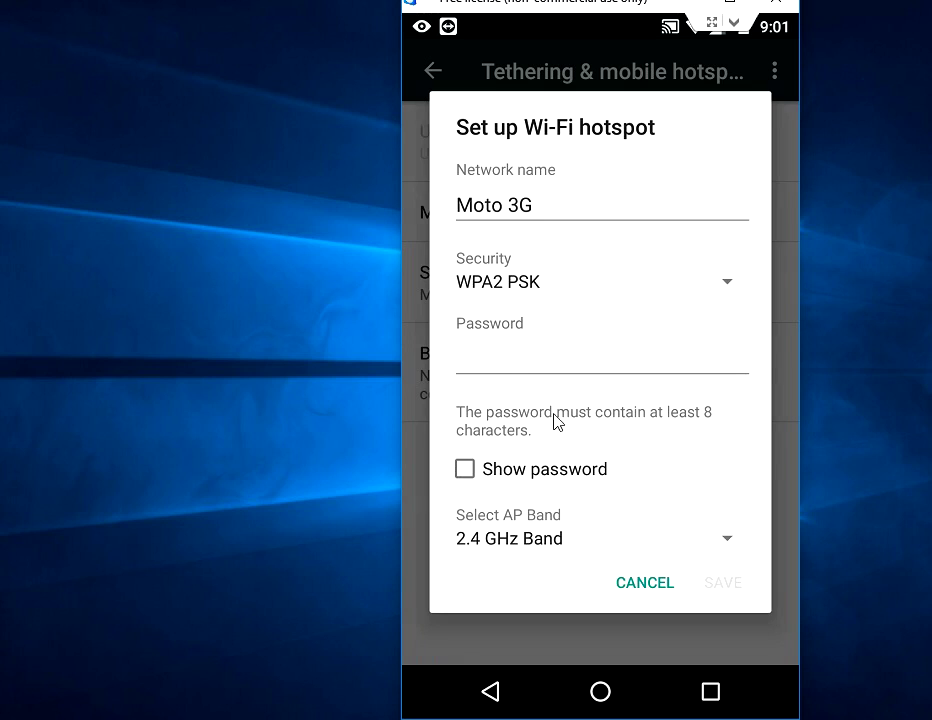
pyautogui.click(491, 366)
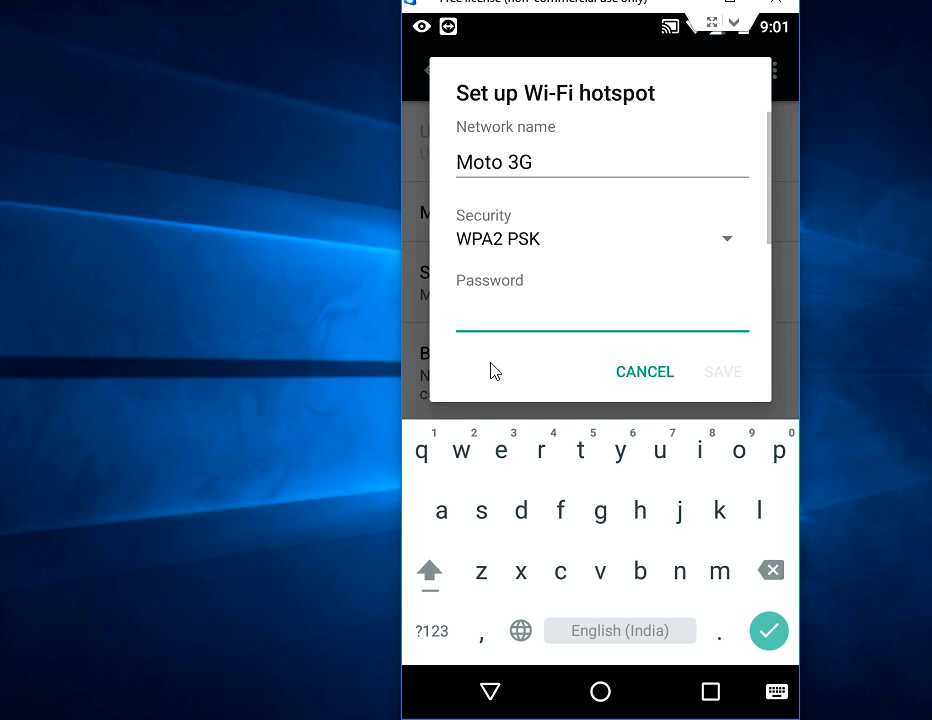
pyautogui.click(474, 325)
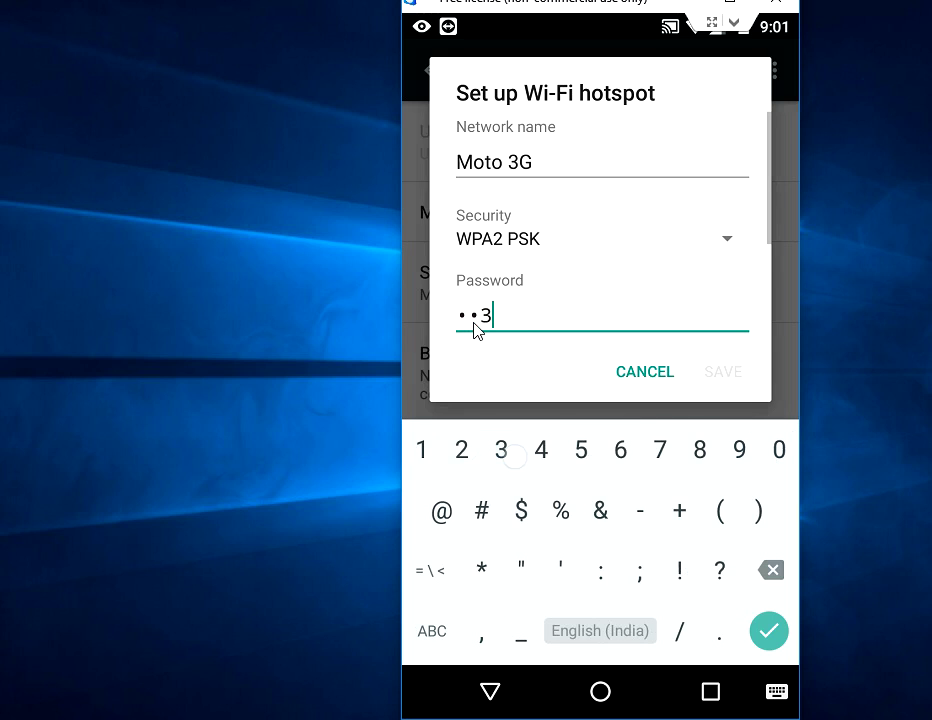
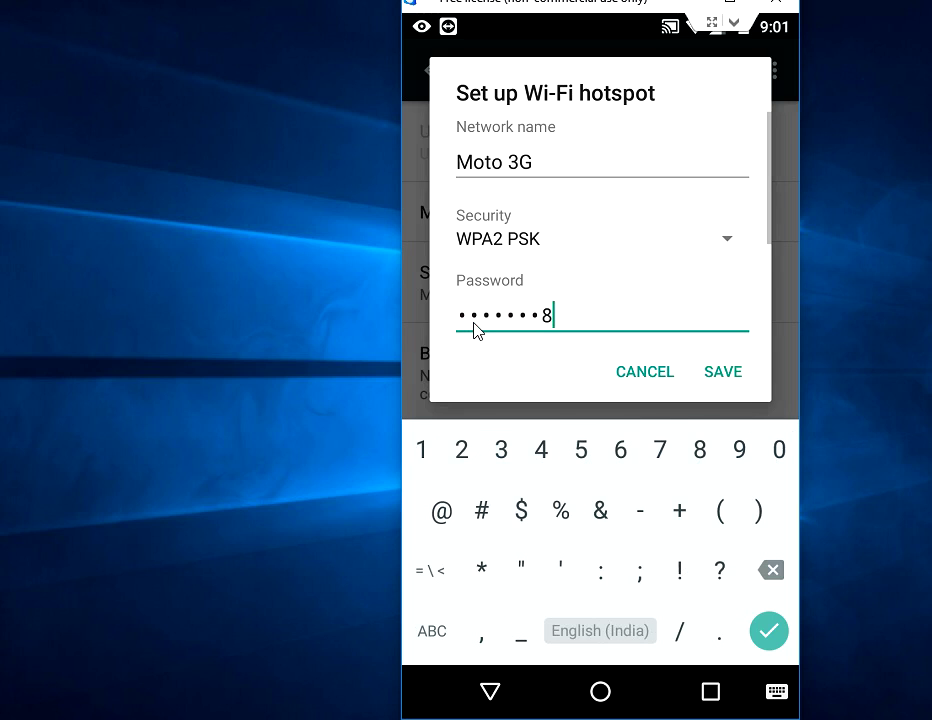
pyautogui.click(720, 375)
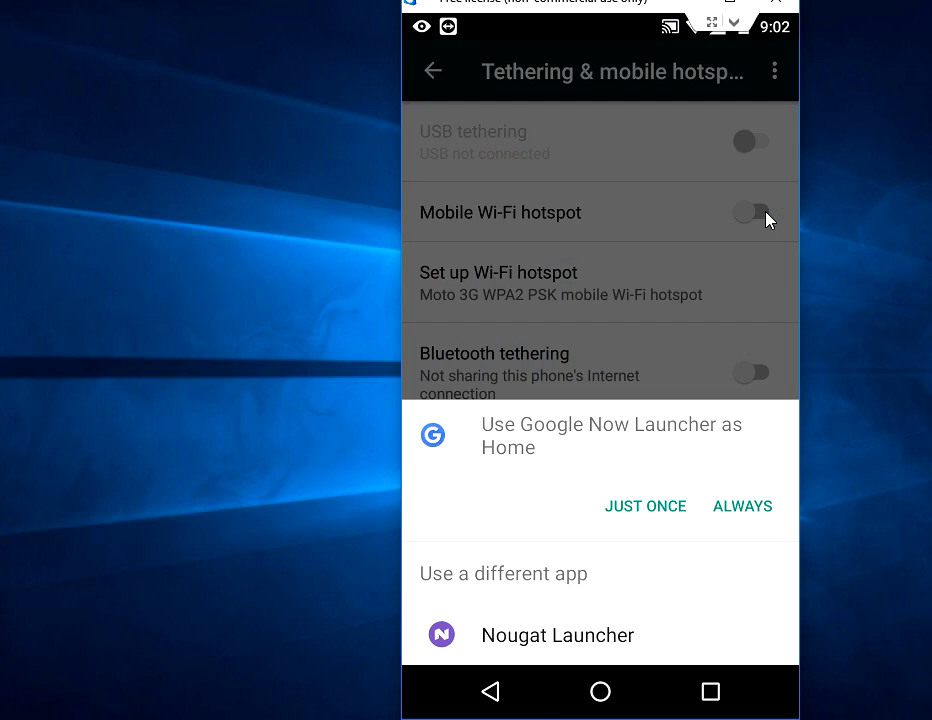
# Dismiss the home-launcher chooser to return to the main Settings list.
pyautogui.press('Escape')
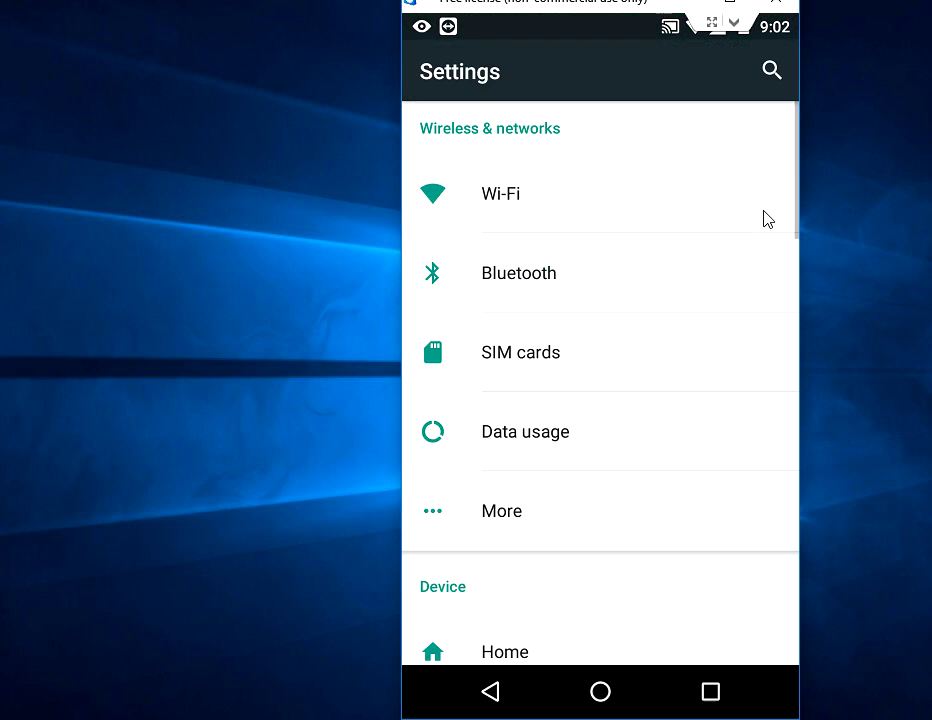
pyautogui.click(540, 212)
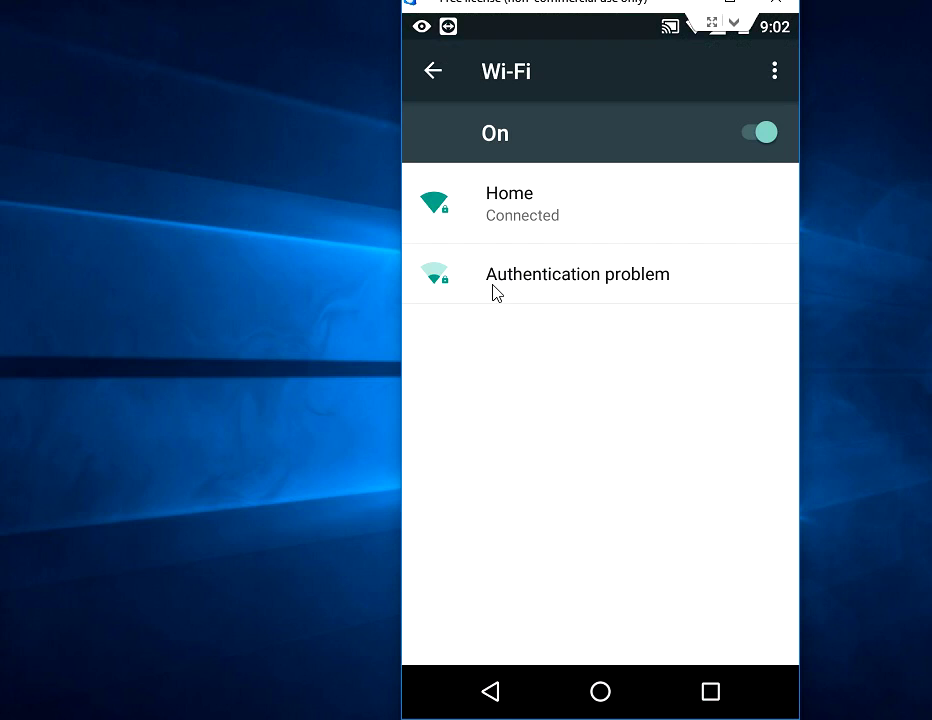
pyautogui.click(735, 99)
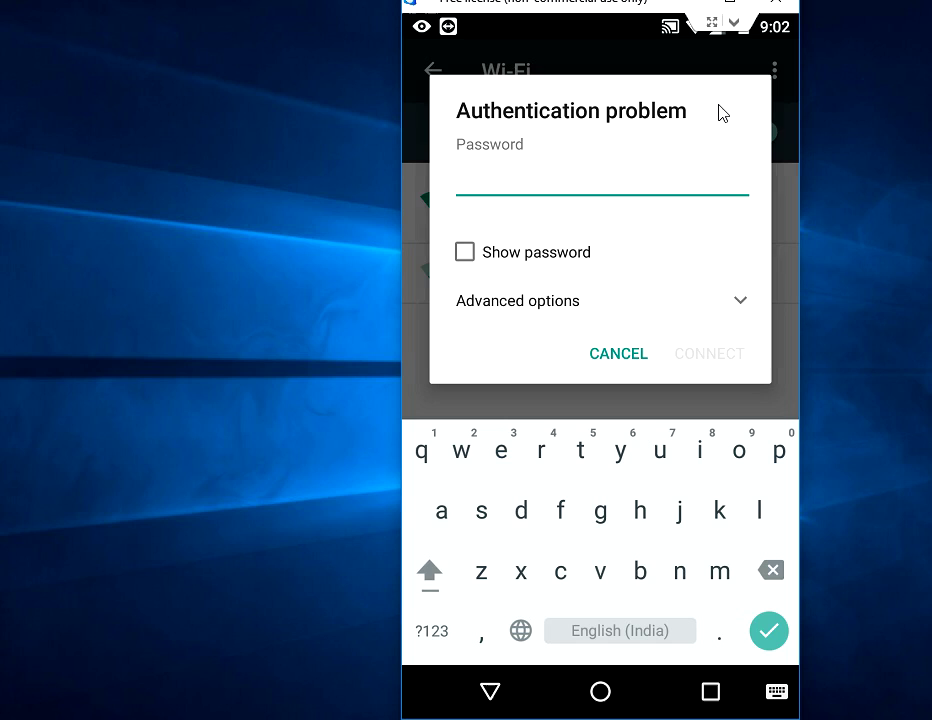
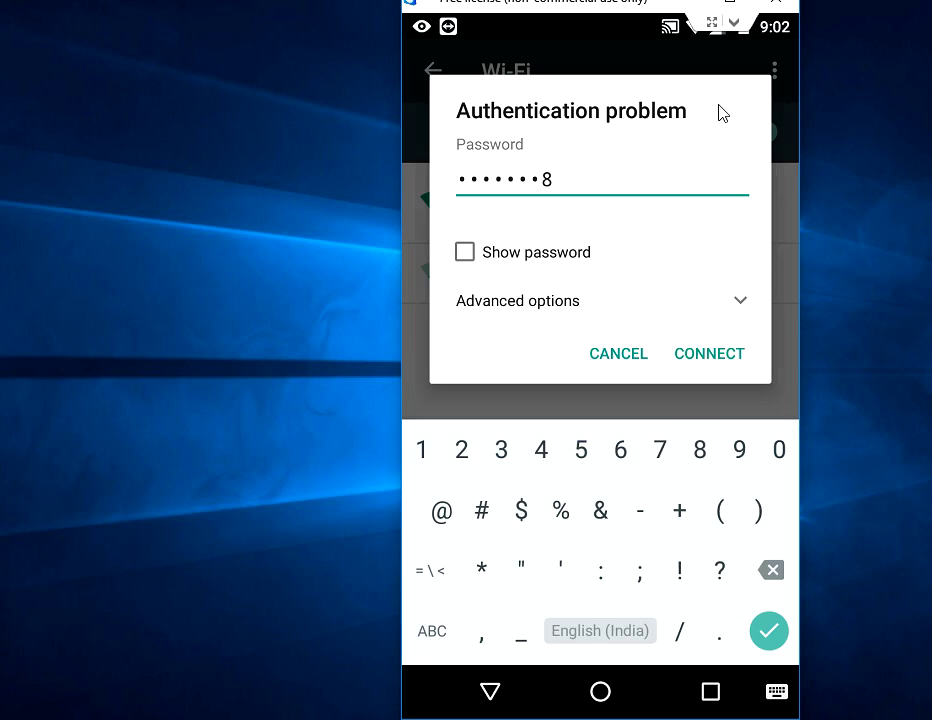